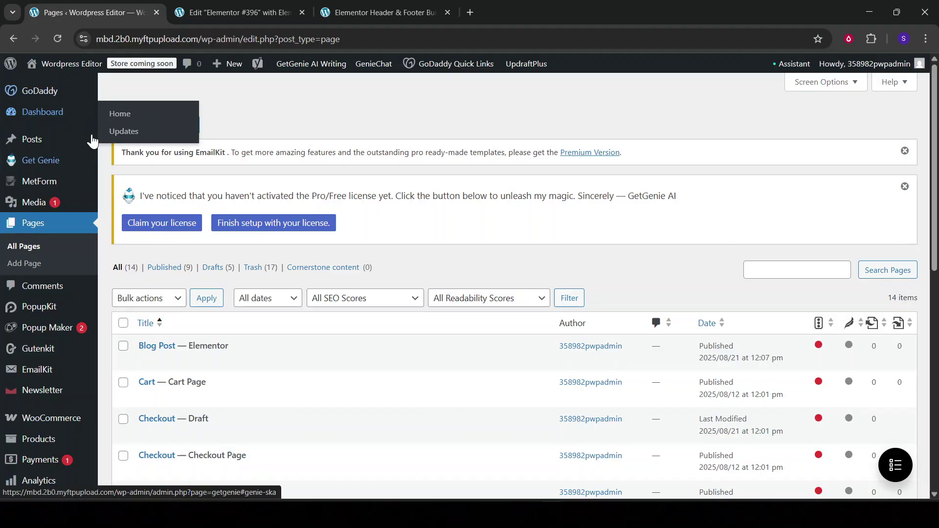
{"action": "scroll", "coordinate": [221, 98], "scroll_direction": "down", "scroll_amount": 3}
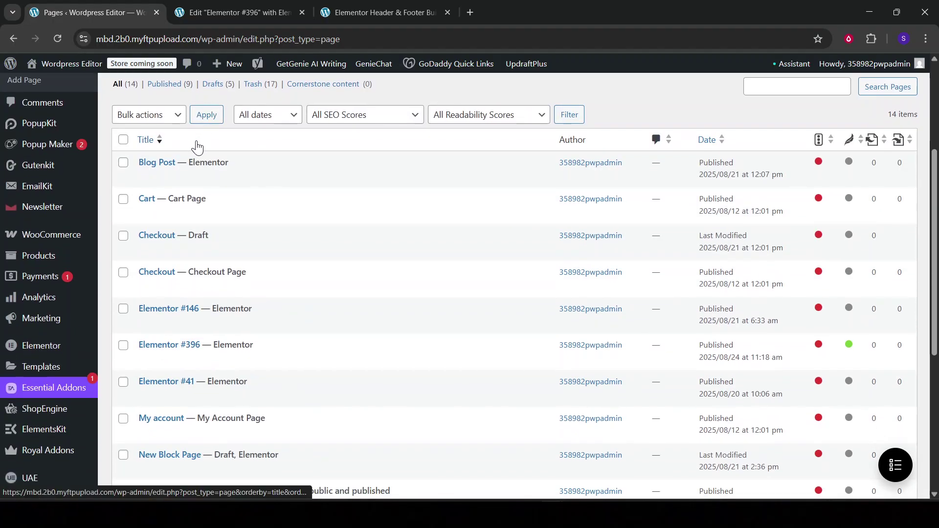
{"action": "scroll", "coordinate": [113, 310], "scroll_direction": "down", "scroll_amount": 2}
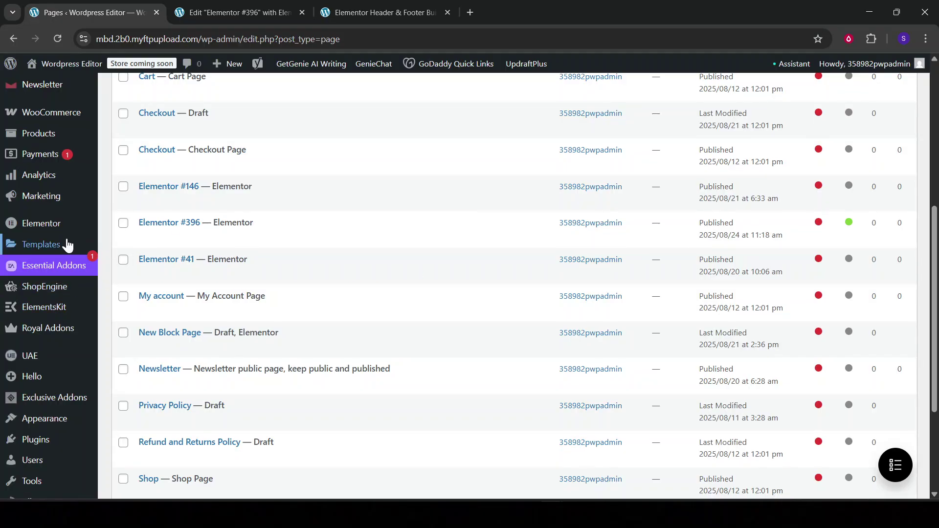
{"action": "mouse_move", "coordinate": [64, 246]}
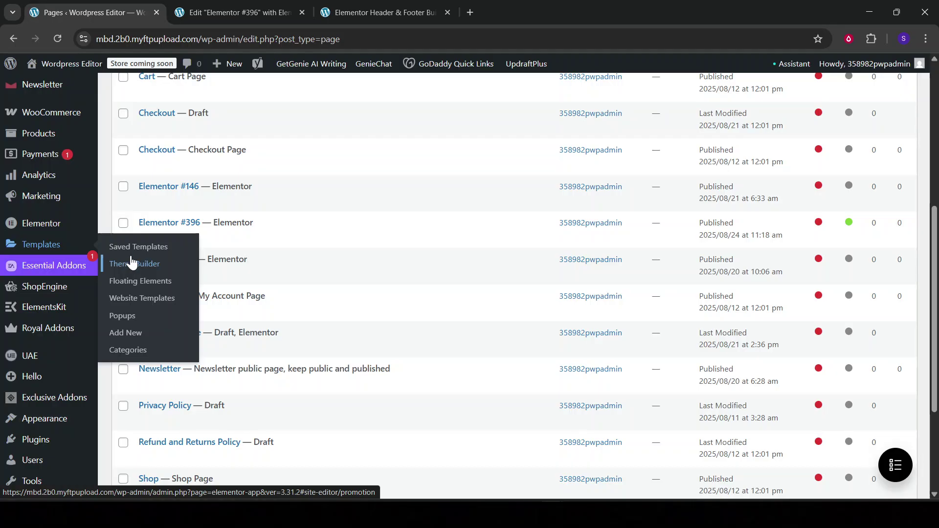
{"action": "right_click", "coordinate": [160, 271]}
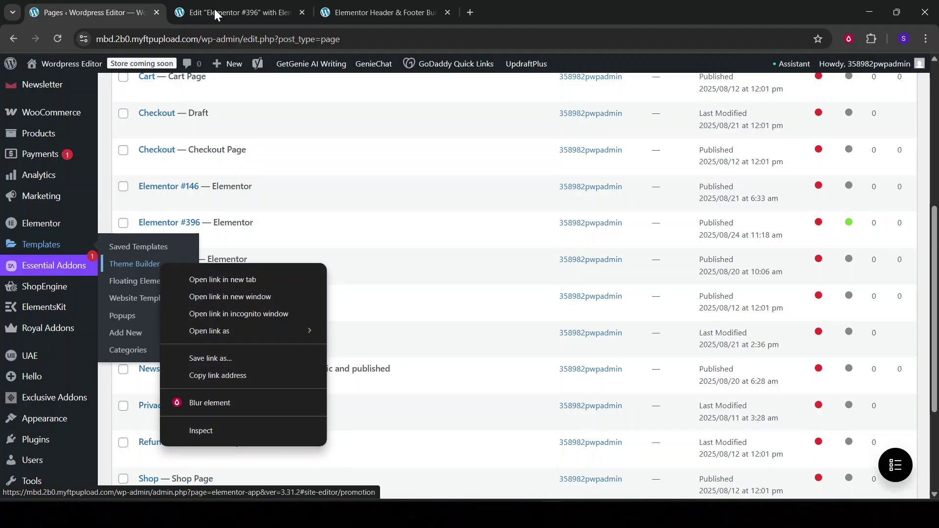
Switch to the Elementor Header & Footer Builder page and open the Main Site Header template with Elementor in a new tab.
{"action": "left_click", "coordinate": [381, 13]}
{"action": "left_click_drag", "start_coordinate": [380, 13], "coordinate": [251, 14]}
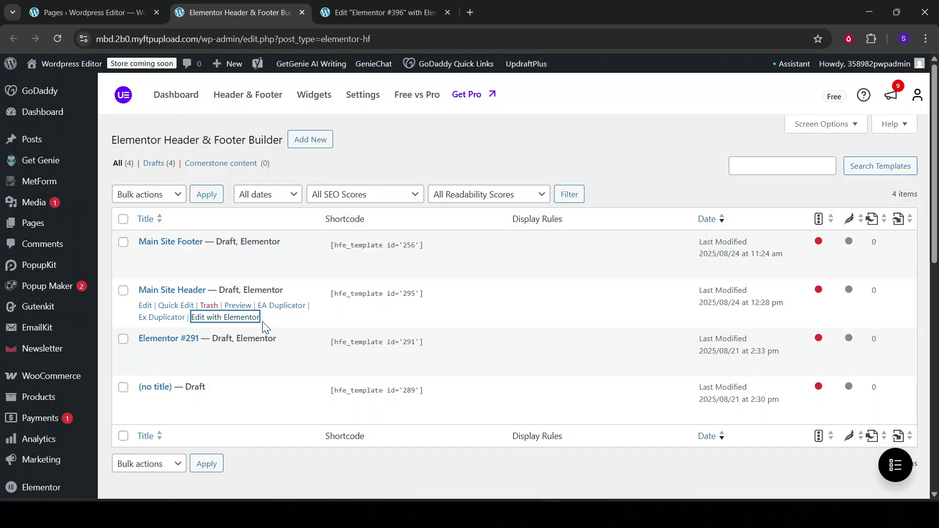
{"action": "right_click", "coordinate": [239, 318]}
{"action": "left_click", "coordinate": [317, 150]}
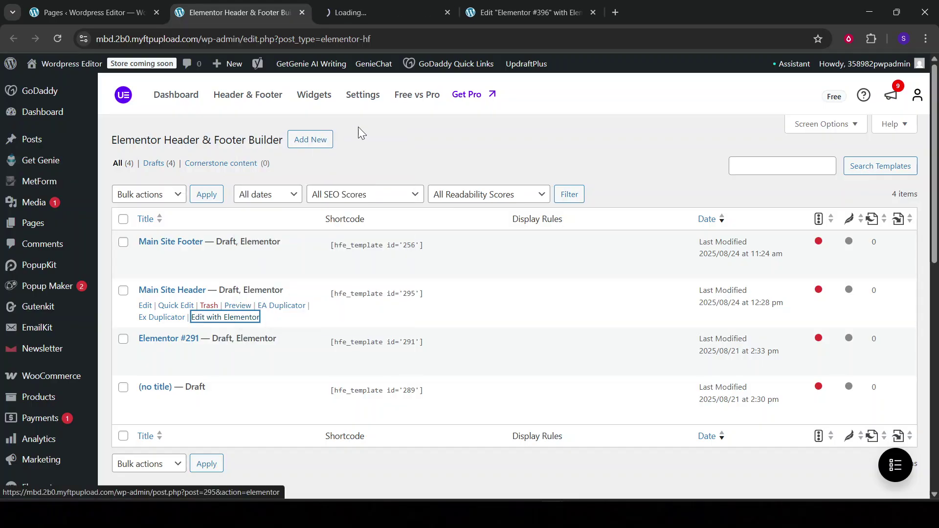
{"action": "left_click", "coordinate": [390, 12]}
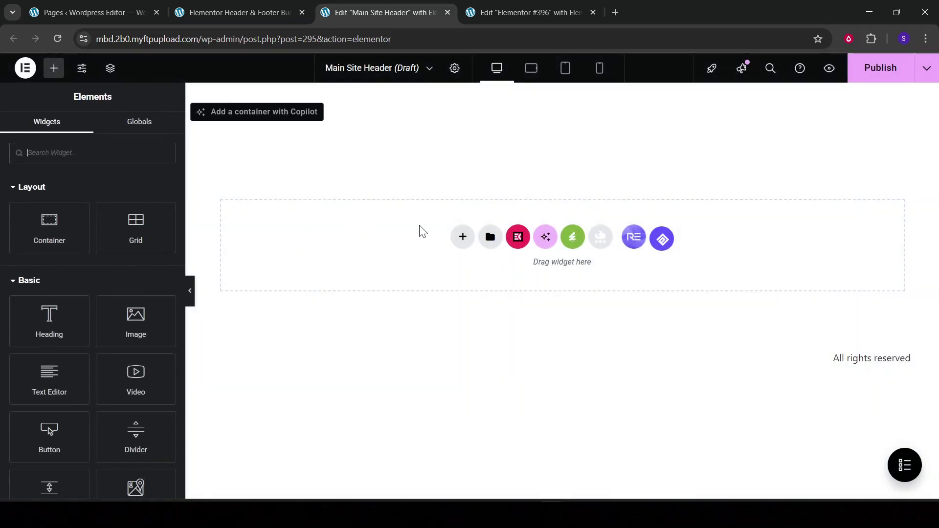
Add a single-column Flexbox container to the empty header and place an Image widget inside it.
{"action": "left_click", "coordinate": [462, 238]}
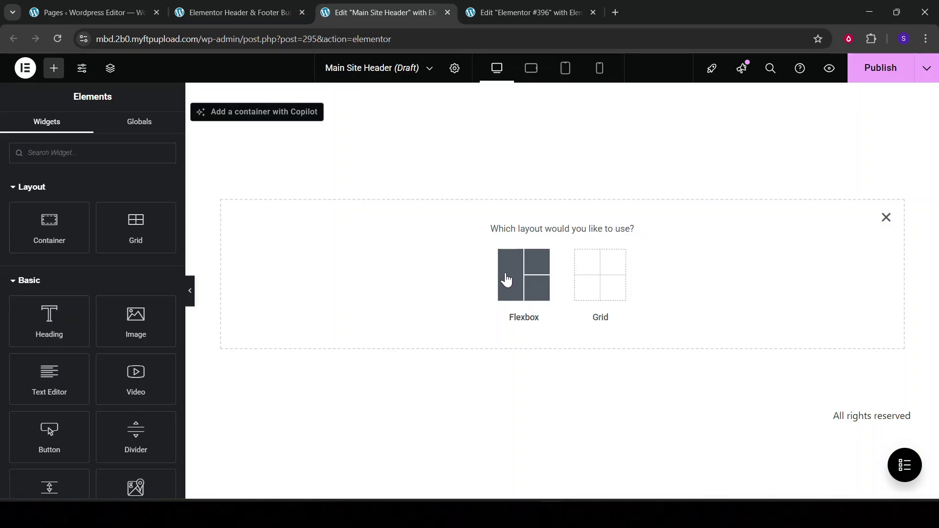
{"action": "left_click", "coordinate": [504, 286]}
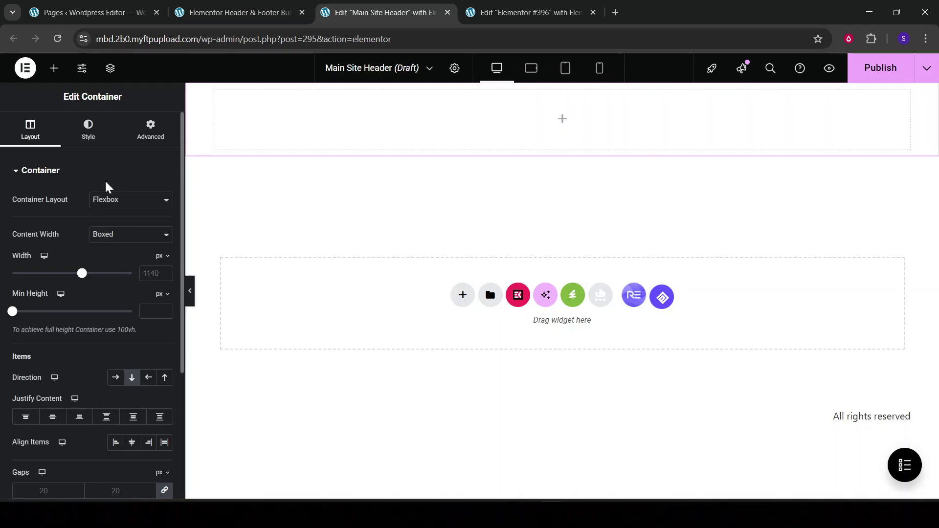
{"action": "left_click", "coordinate": [561, 120]}
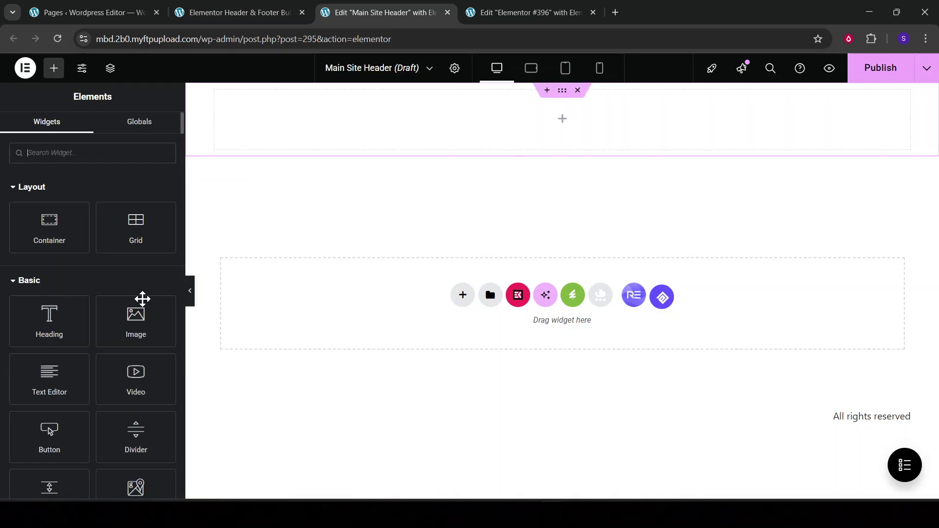
{"action": "left_click_drag", "start_coordinate": [141, 300], "coordinate": [488, 140]}
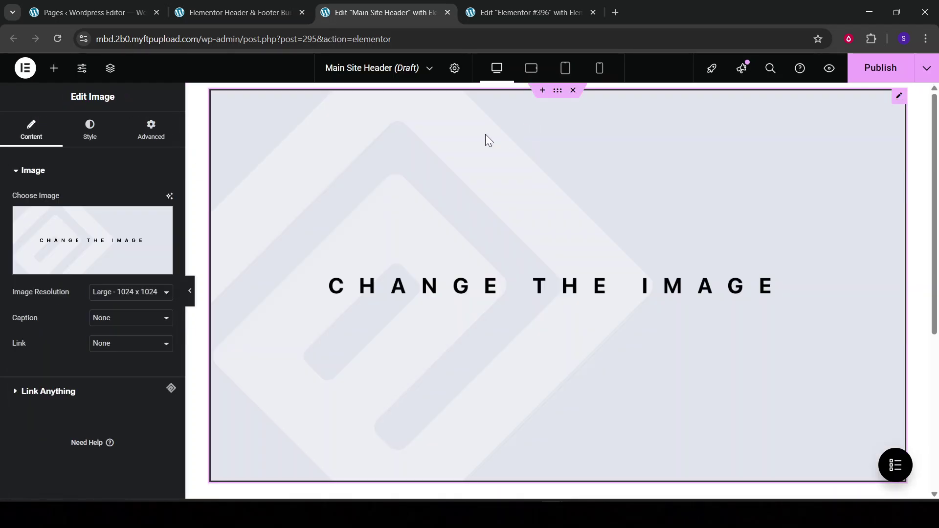
Use the blue Think To Shop logo with the shopping bag as the image and set its resolution to Thumbnail.
{"action": "left_click", "coordinate": [66, 272]}
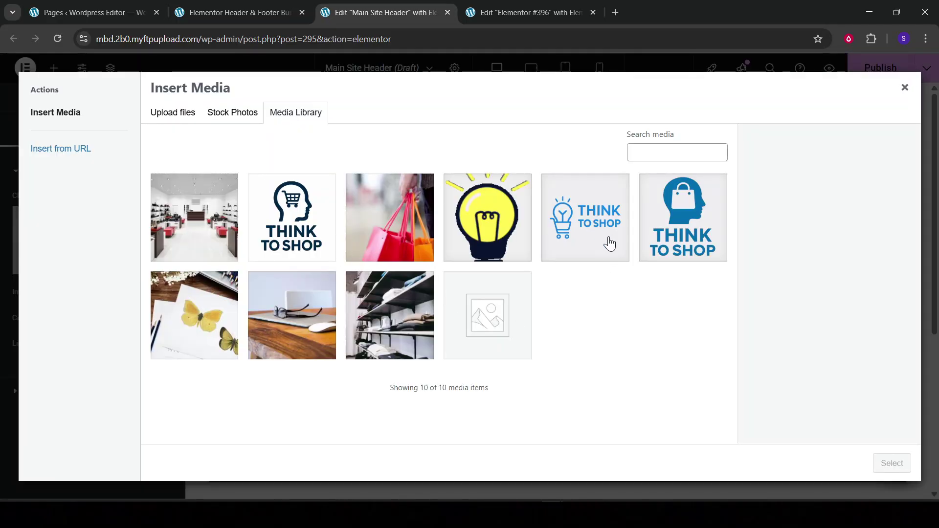
{"action": "left_click", "coordinate": [693, 239]}
{"action": "left_click", "coordinate": [892, 463]}
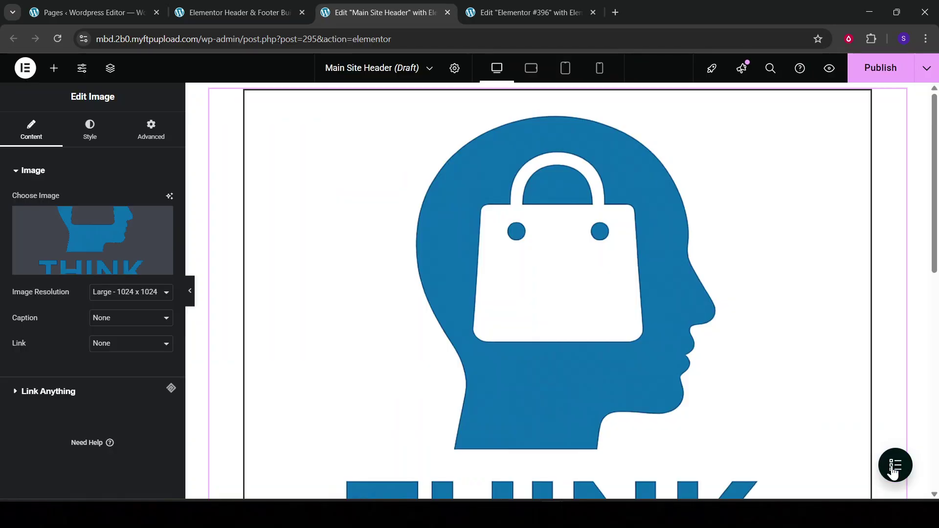
{"action": "left_click", "coordinate": [137, 293]}
{"action": "left_click", "coordinate": [136, 307]}
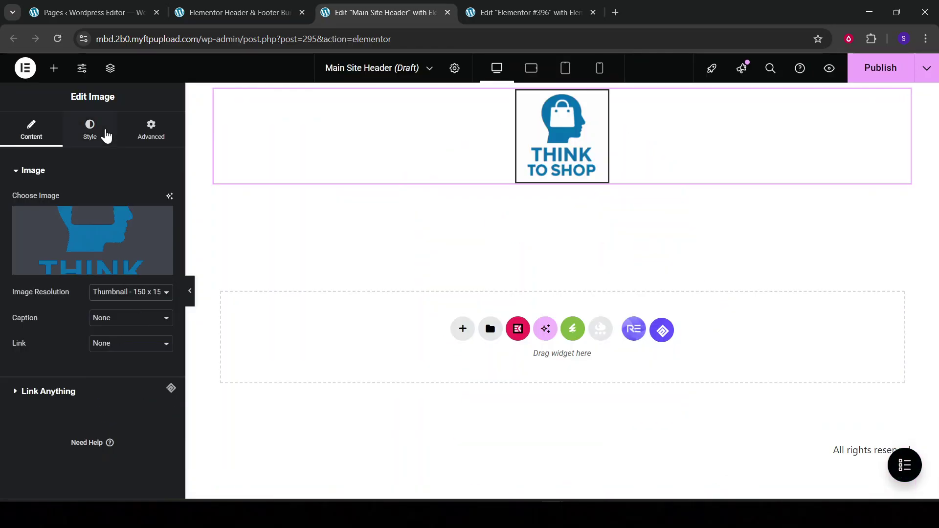
Remove the outline around the logo image by setting its border type to None.
{"action": "left_click", "coordinate": [100, 133]}
{"action": "left_click", "coordinate": [155, 137]}
{"action": "left_click", "coordinate": [37, 138]}
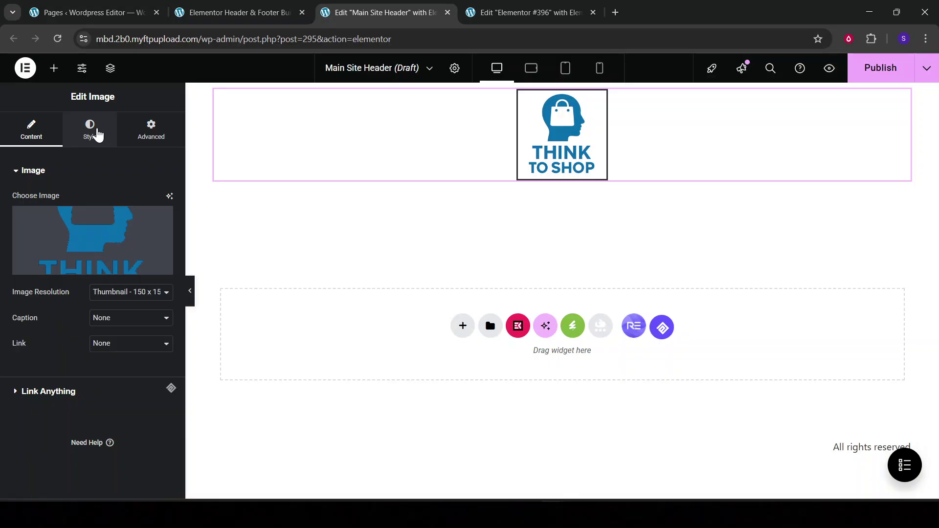
{"action": "left_click", "coordinate": [98, 133]}
{"action": "scroll", "coordinate": [149, 391], "scroll_direction": "down", "scroll_amount": 3}
{"action": "left_click", "coordinate": [141, 334]}
{"action": "left_click", "coordinate": [132, 365]}
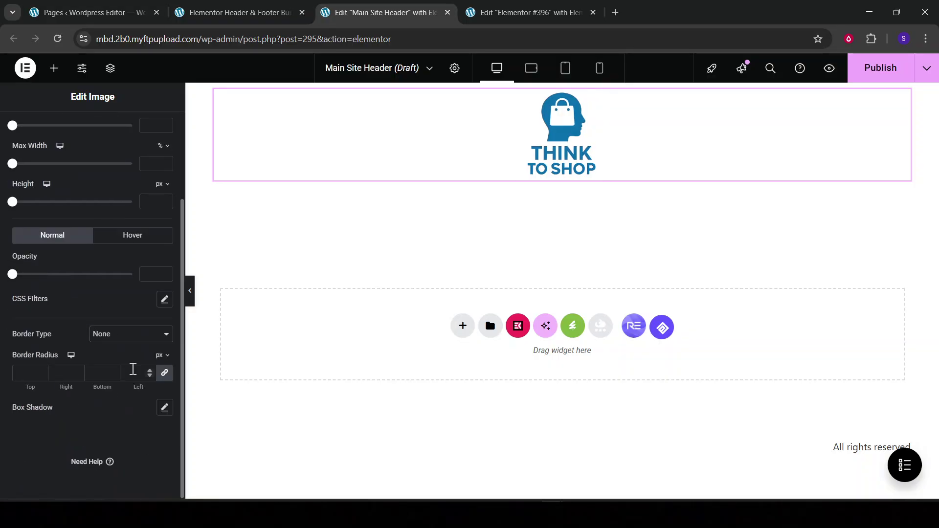
{"action": "scroll", "coordinate": [133, 369], "scroll_direction": "up", "scroll_amount": 5}
{"action": "left_click", "coordinate": [33, 132]}
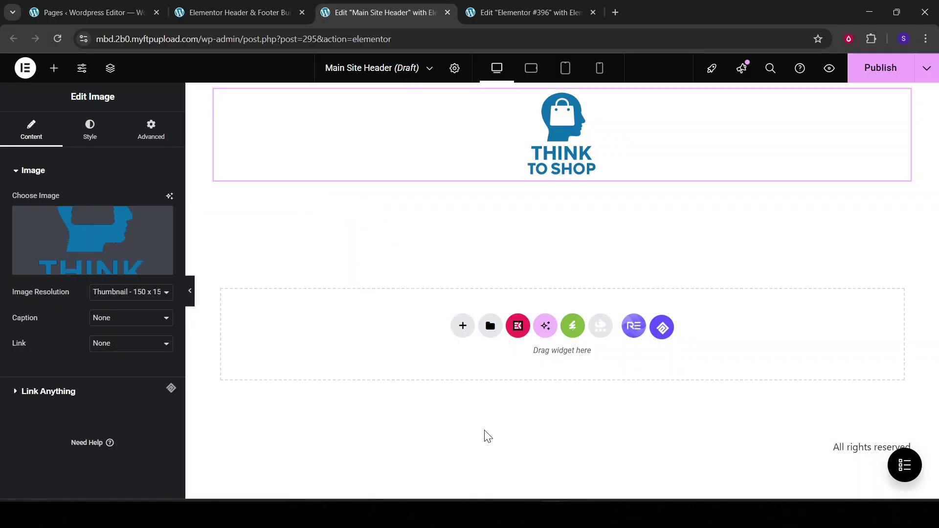
Add a second single-column Flexbox container below the logo.
{"action": "left_click", "coordinate": [462, 325]}
{"action": "left_click", "coordinate": [509, 359]}
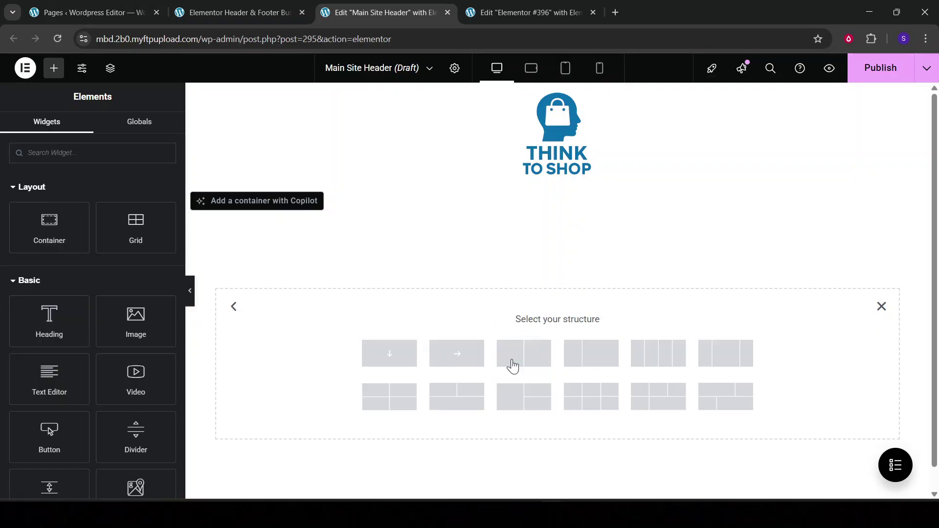
{"action": "left_click", "coordinate": [405, 361]}
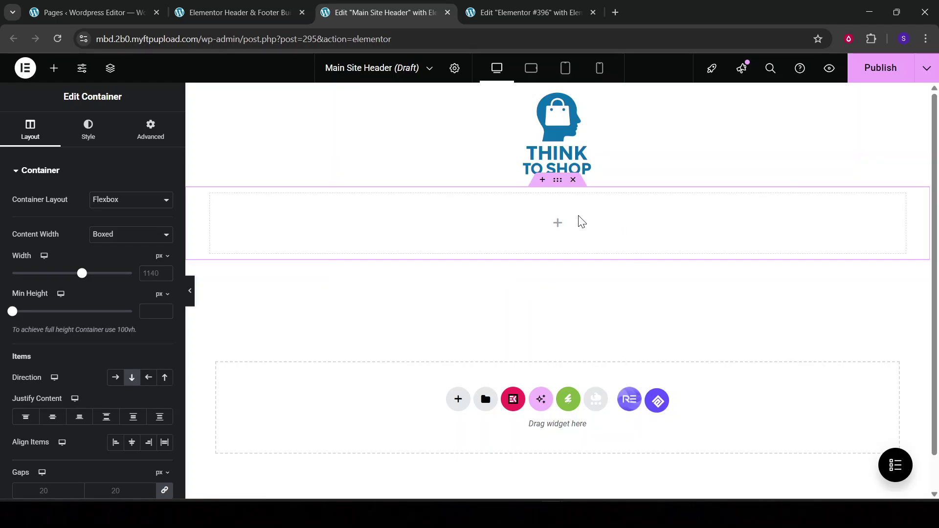
Look over the basic widgets and the new container's advanced and layout settings.
{"action": "left_click", "coordinate": [558, 224]}
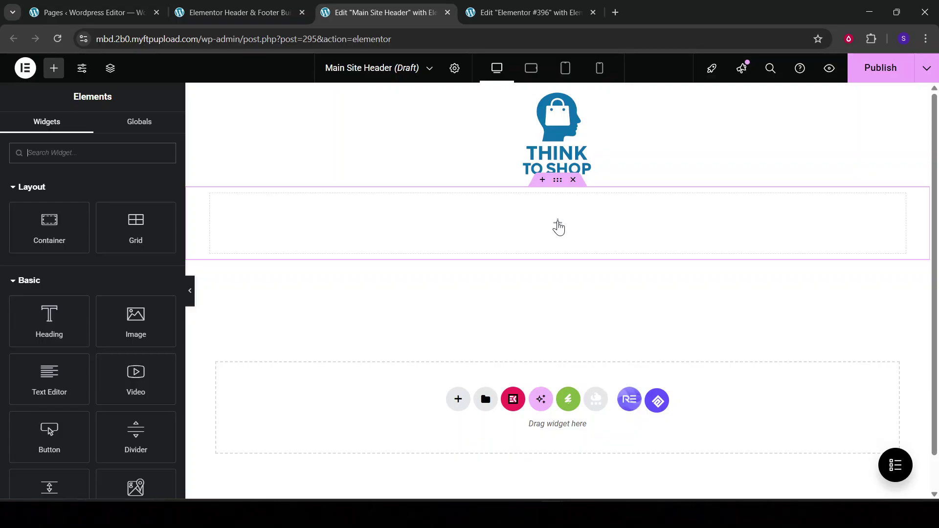
{"action": "scroll", "coordinate": [137, 337], "scroll_direction": "down", "scroll_amount": 2}
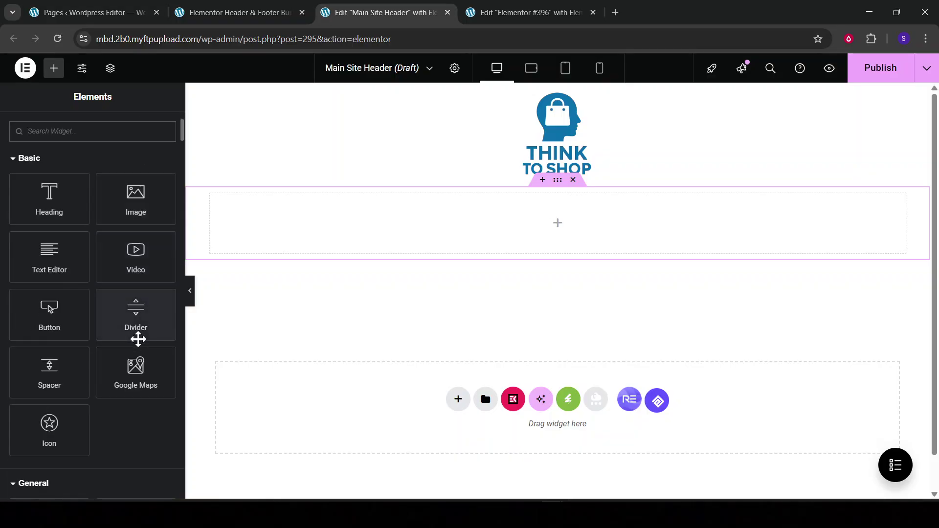
{"action": "scroll", "coordinate": [137, 338], "scroll_direction": "up", "scroll_amount": 2}
{"action": "left_click", "coordinate": [557, 180]}
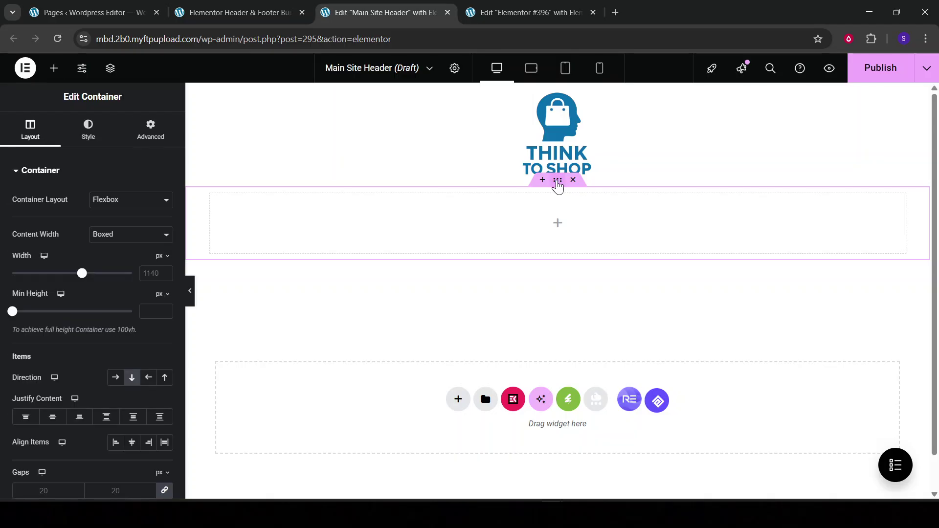
{"action": "left_click", "coordinate": [152, 135]}
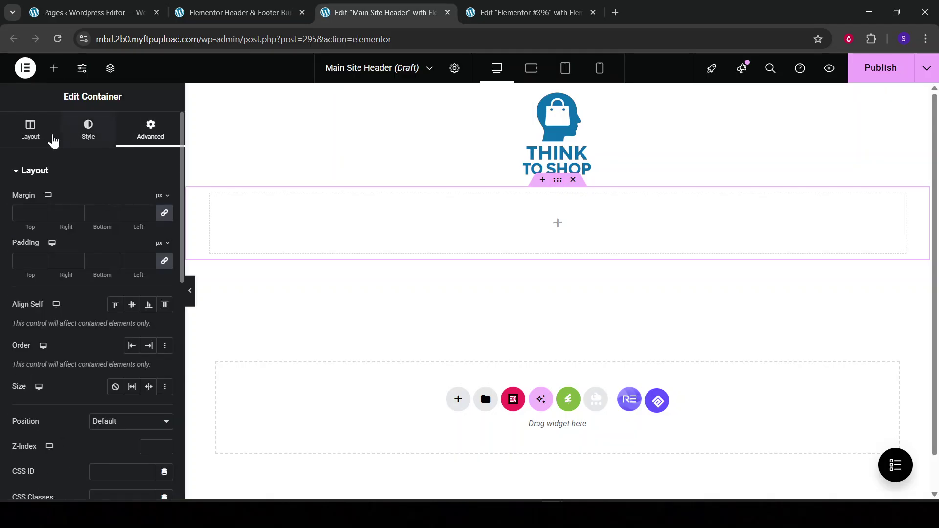
{"action": "left_click", "coordinate": [46, 141]}
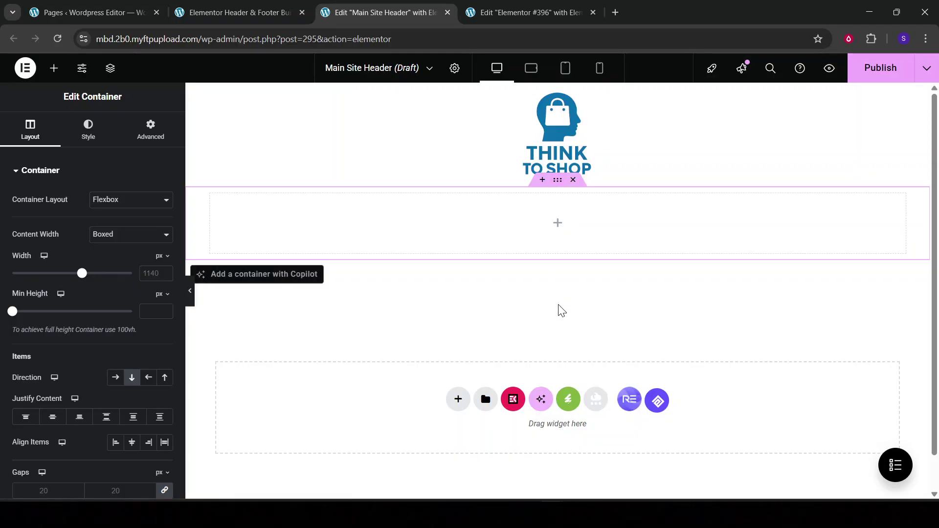
{"action": "left_click", "coordinate": [558, 223]}
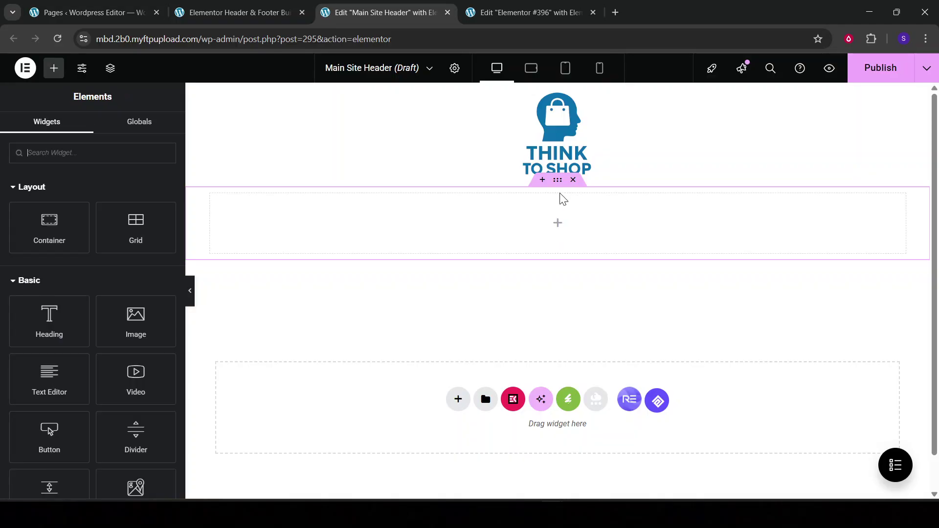
Examine the logo image's style and advanced settings, including its background options.
{"action": "left_click", "coordinate": [561, 154]}
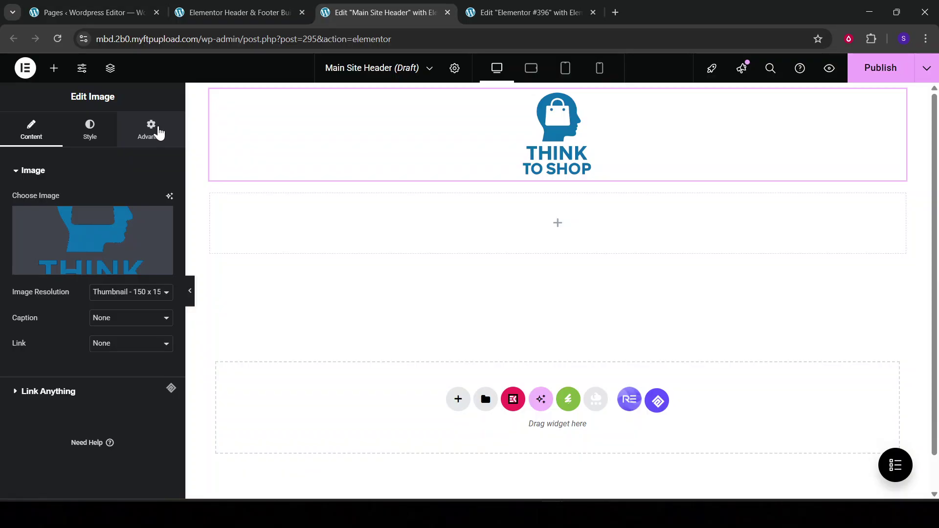
{"action": "left_click", "coordinate": [158, 132]}
{"action": "scroll", "coordinate": [116, 191], "scroll_direction": "down", "scroll_amount": 8}
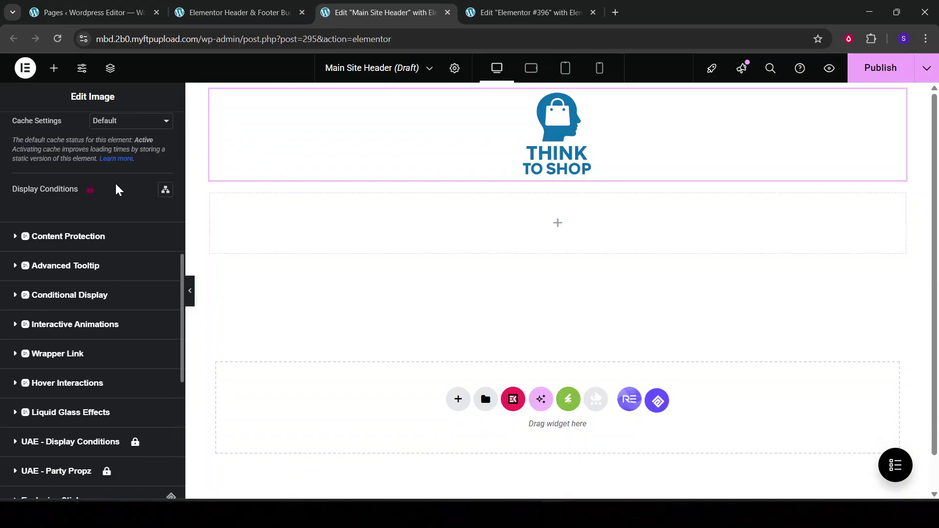
{"action": "scroll", "coordinate": [116, 190], "scroll_direction": "down", "scroll_amount": 4}
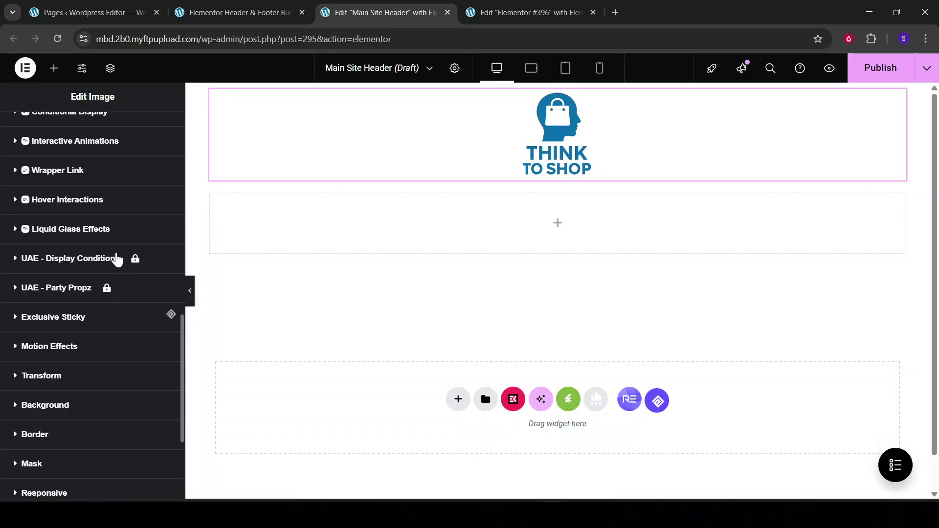
{"action": "scroll", "coordinate": [115, 254], "scroll_direction": "up", "scroll_amount": 5}
{"action": "scroll", "coordinate": [110, 191], "scroll_direction": "up", "scroll_amount": 10}
{"action": "left_click", "coordinate": [90, 137]}
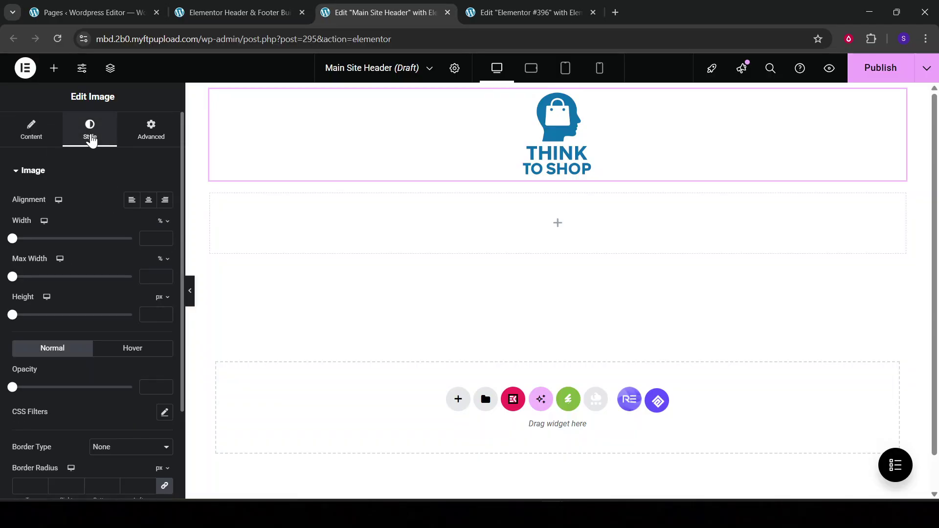
{"action": "scroll", "coordinate": [105, 334], "scroll_direction": "down", "scroll_amount": 3}
{"action": "scroll", "coordinate": [105, 334], "scroll_direction": "up", "scroll_amount": 2}
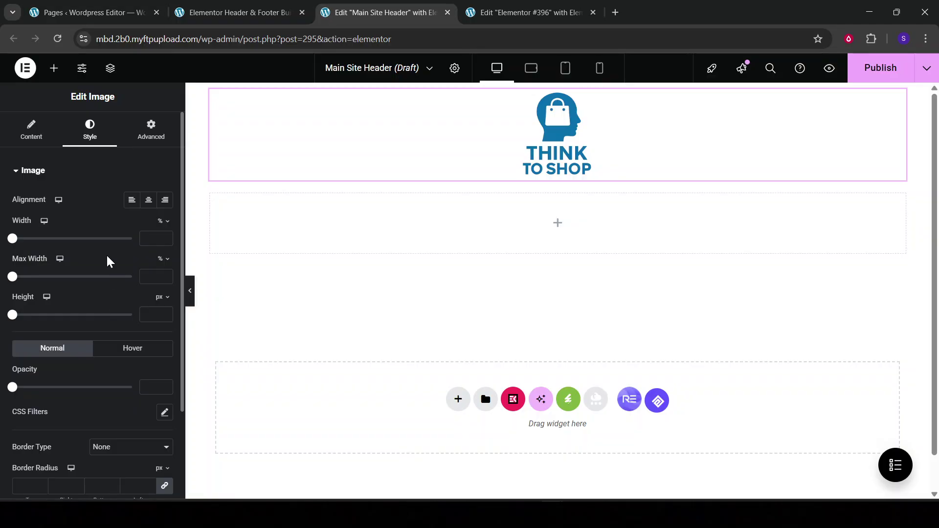
{"action": "left_click", "coordinate": [156, 129]}
{"action": "scroll", "coordinate": [123, 245], "scroll_direction": "down", "scroll_amount": 5}
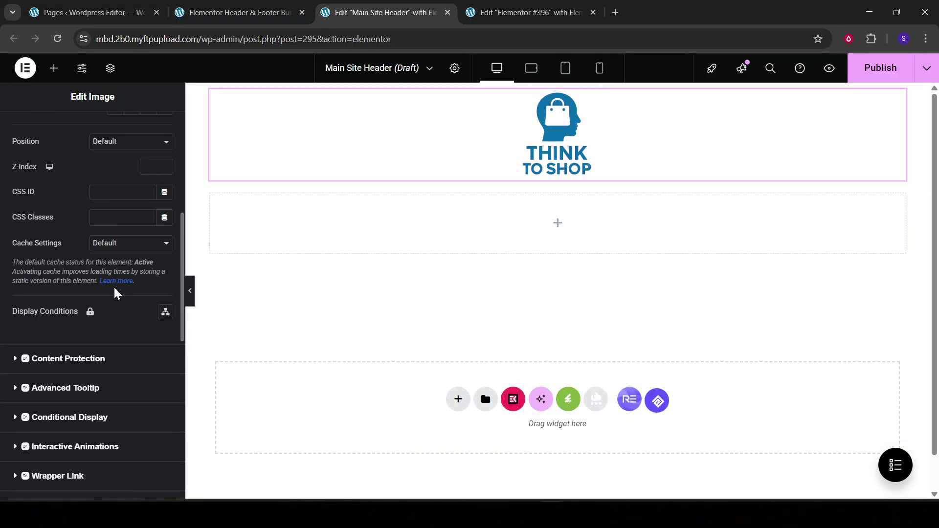
{"action": "scroll", "coordinate": [116, 289], "scroll_direction": "up", "scroll_amount": 5}
{"action": "left_click", "coordinate": [107, 143]}
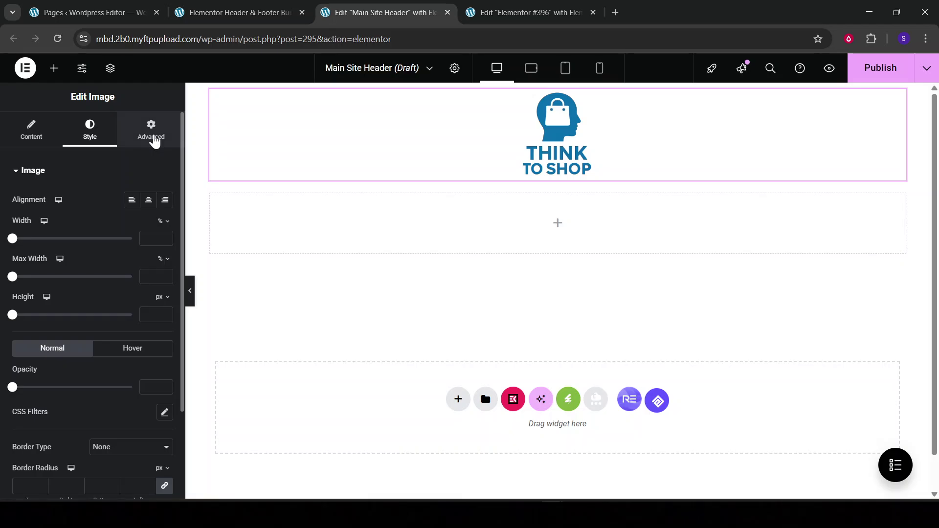
{"action": "left_click", "coordinate": [154, 139]}
{"action": "scroll", "coordinate": [132, 274], "scroll_direction": "down", "scroll_amount": 10}
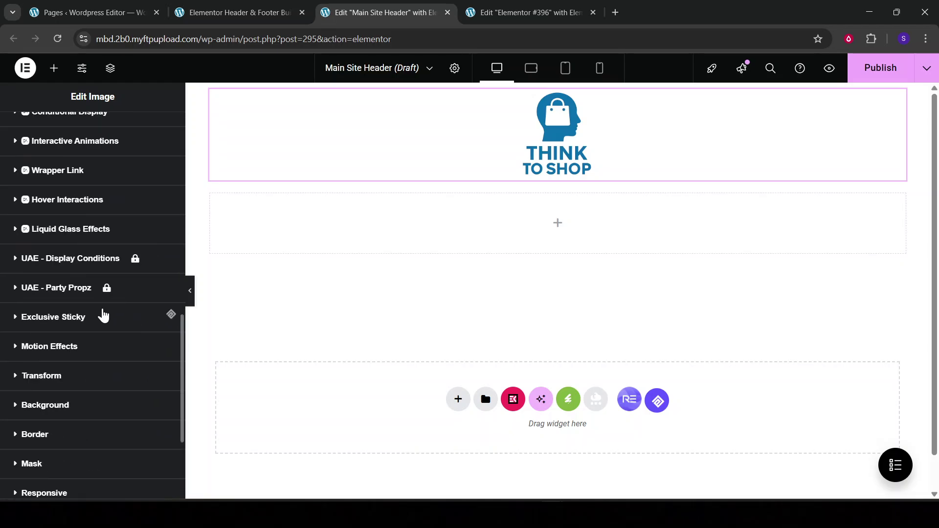
{"action": "left_click", "coordinate": [42, 405]}
{"action": "scroll", "coordinate": [115, 368], "scroll_direction": "down", "scroll_amount": 6}
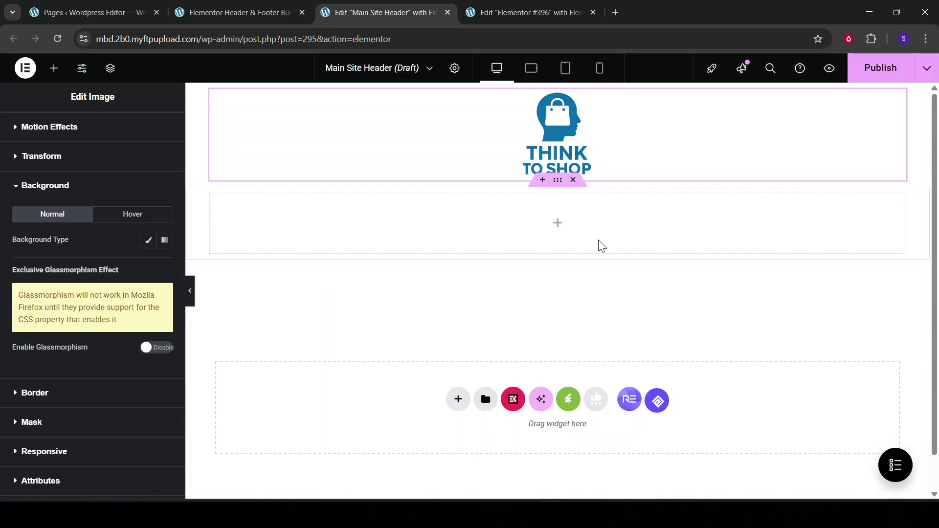
Add a Text Editor widget to the empty container below the logo and check its typography settings.
{"action": "left_click", "coordinate": [558, 222]}
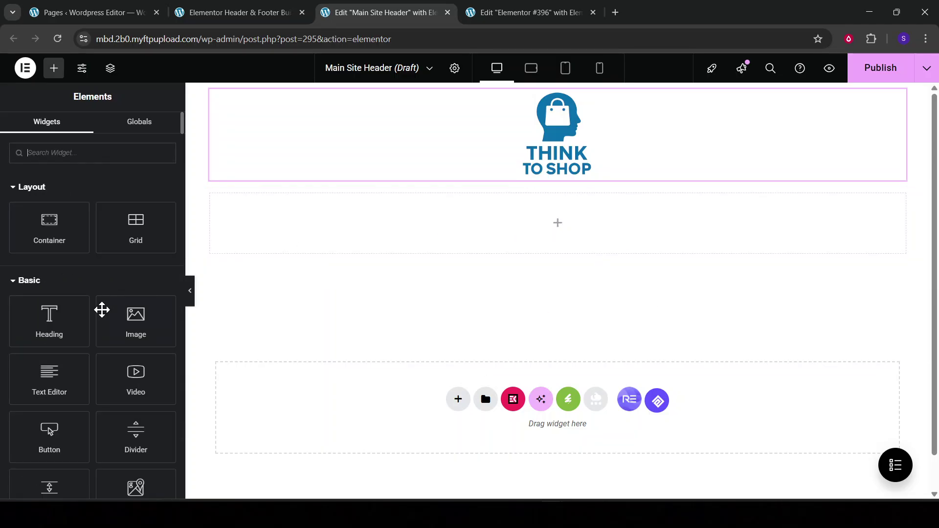
{"action": "left_click_drag", "start_coordinate": [46, 381], "coordinate": [553, 226]}
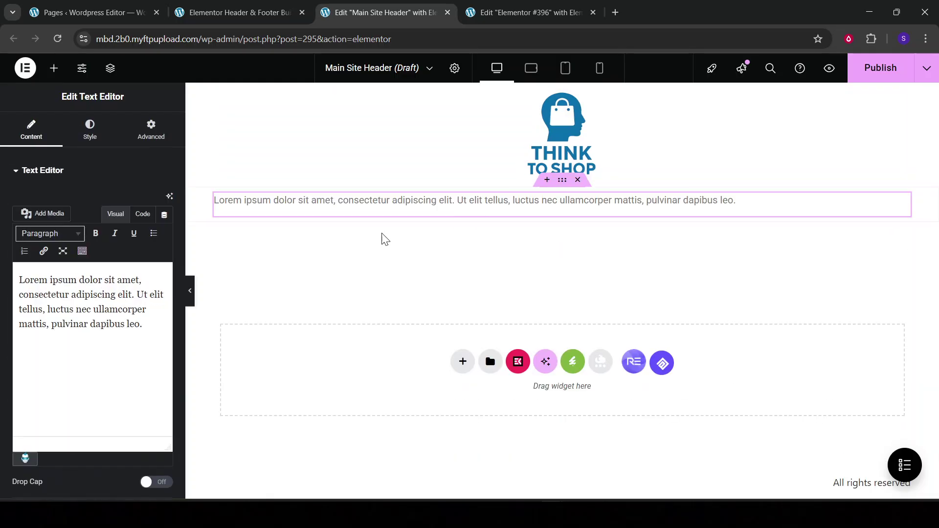
{"action": "left_click", "coordinate": [90, 134]}
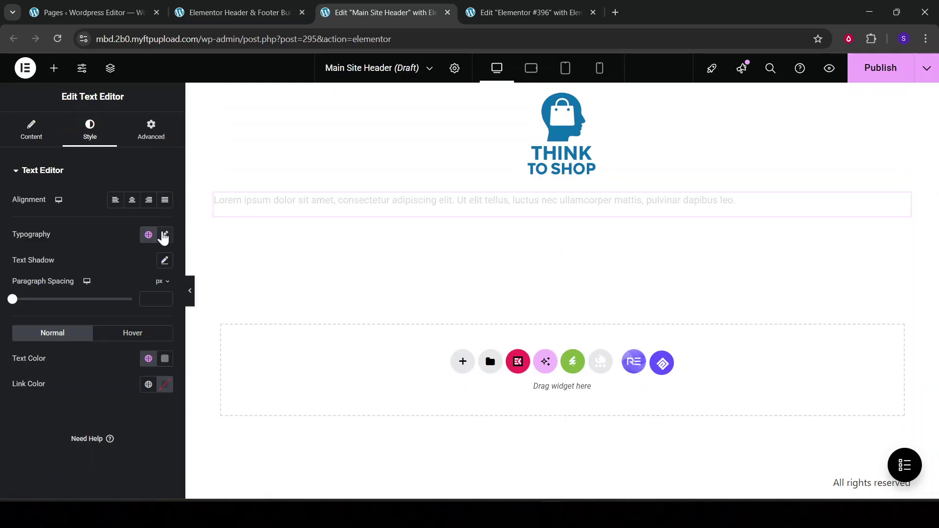
{"action": "left_click", "coordinate": [164, 234]}
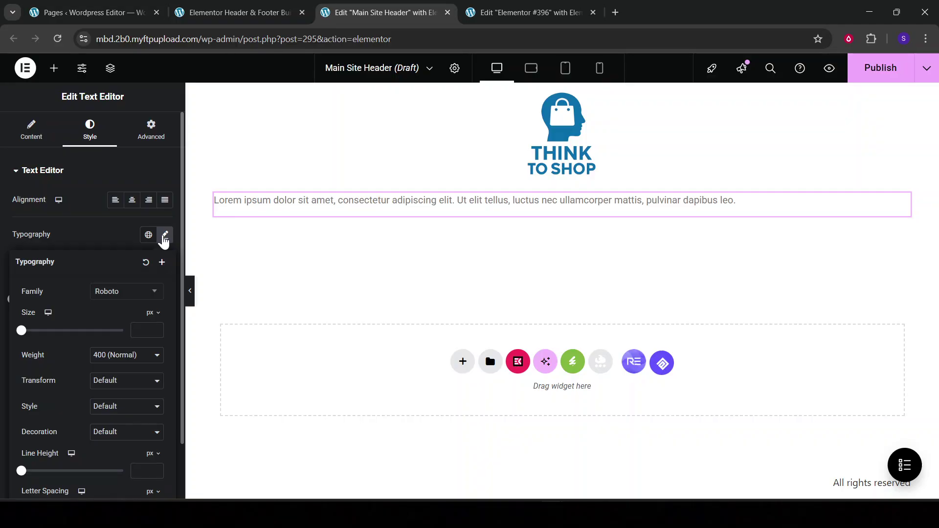
{"action": "left_click", "coordinate": [164, 236]}
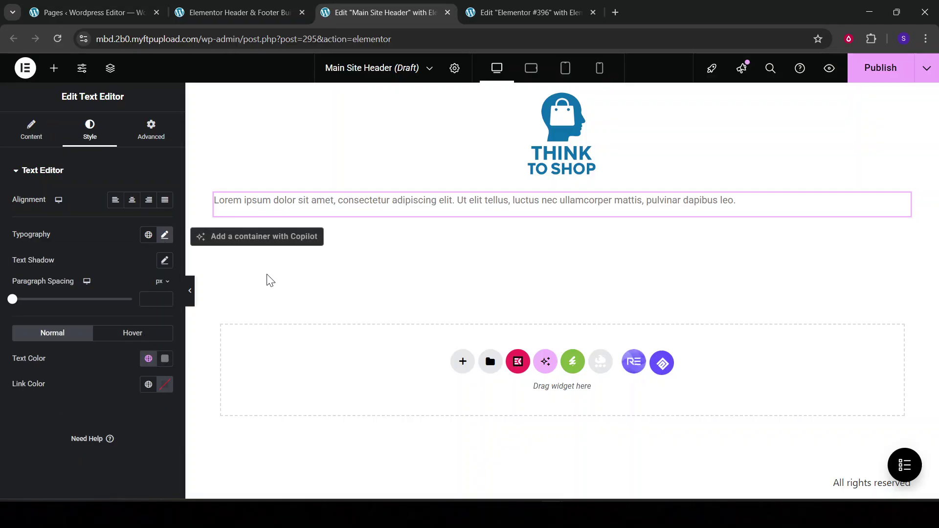